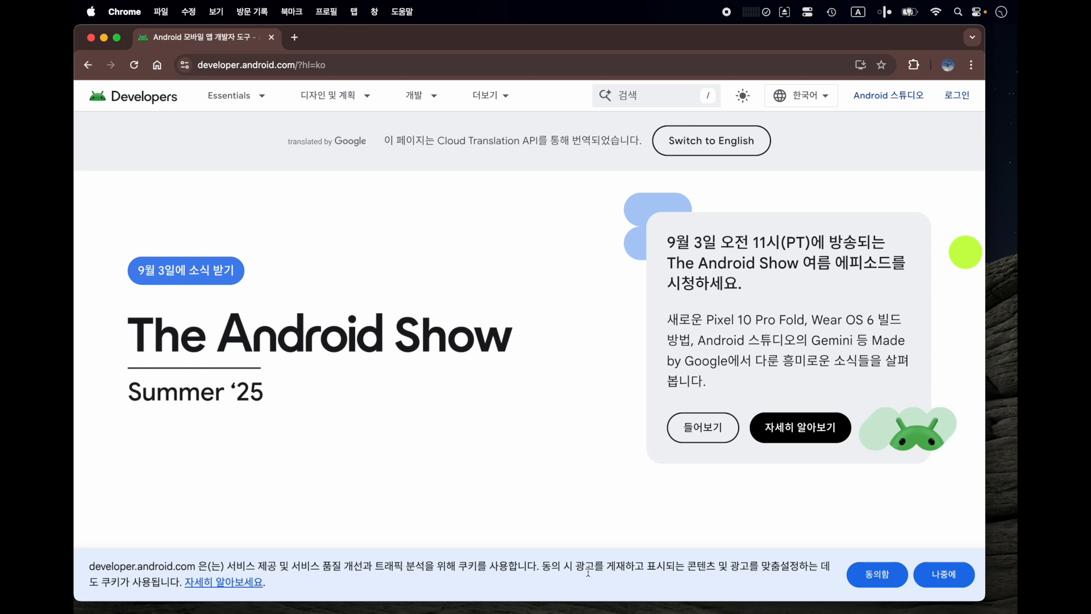
- Dismiss the cookie notice and open the download agreement for Android Studio Narwhal Feature Drop
click(939, 575)
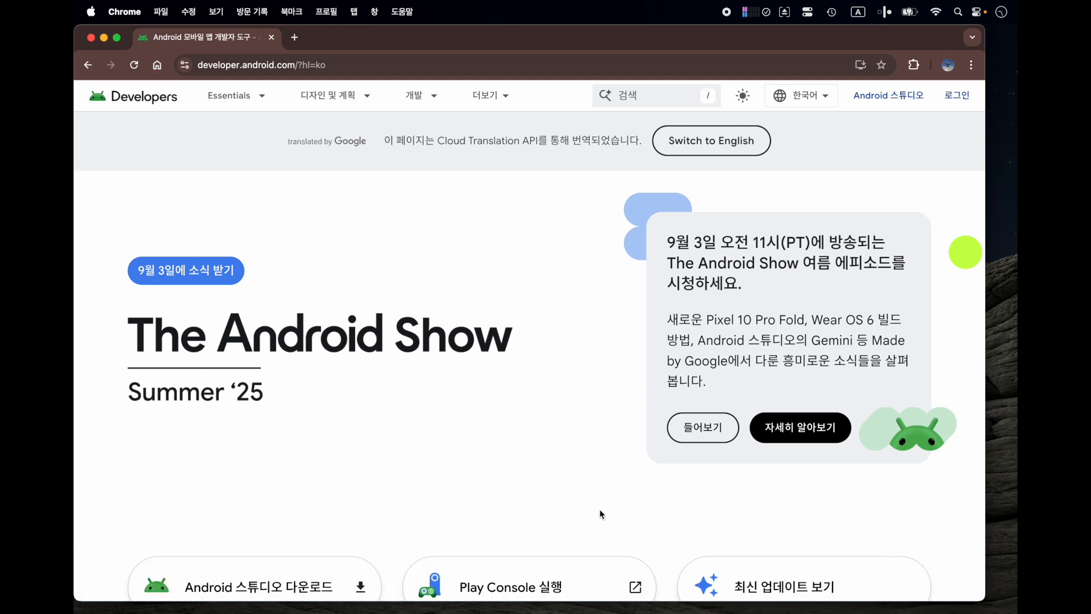
scroll(545, 490, down, 2)
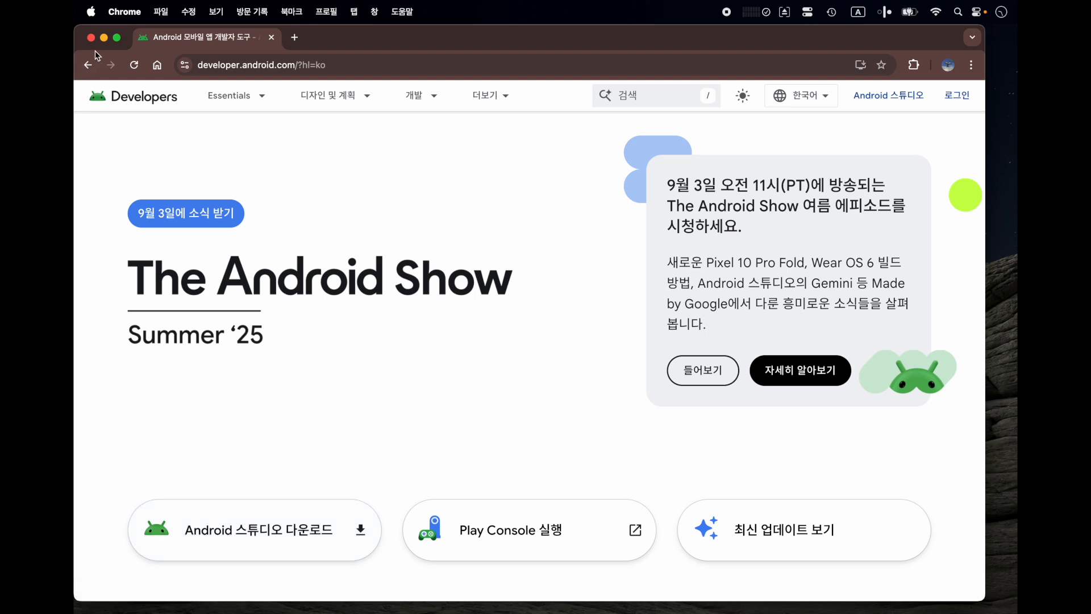
click(267, 534)
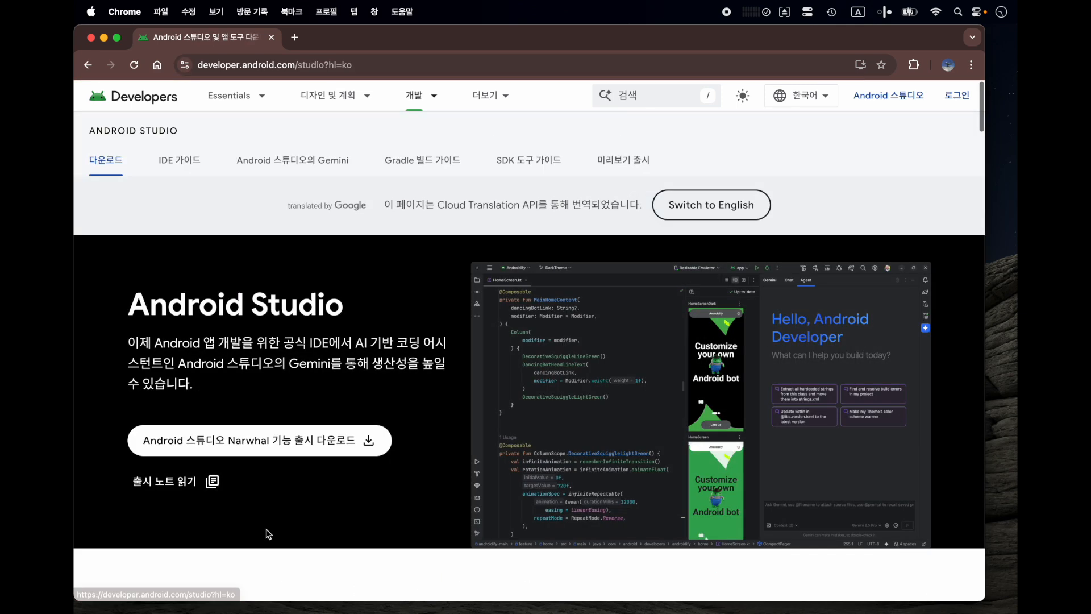
click(323, 438)
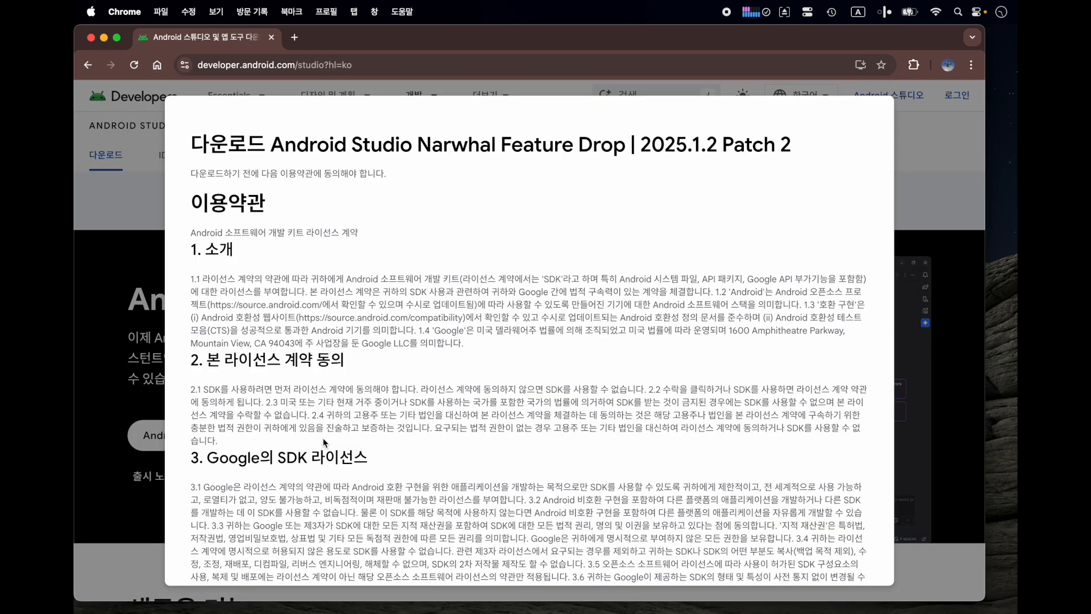
- Agree to the license terms, download the Mac with Apple chip version, and dismiss the user badge offer
scroll(323, 438, down, 20)
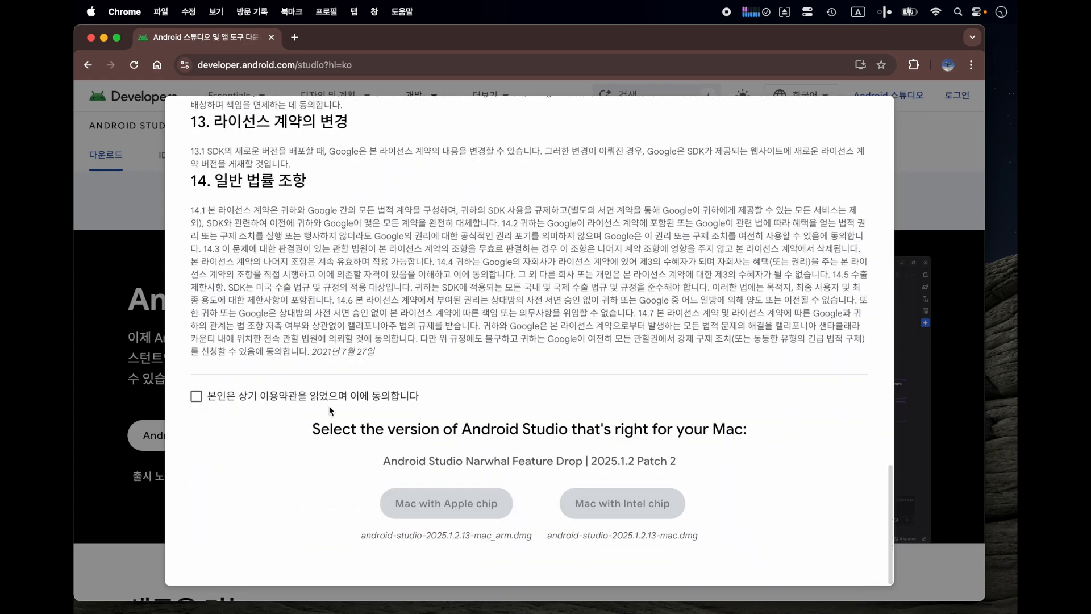
click(333, 401)
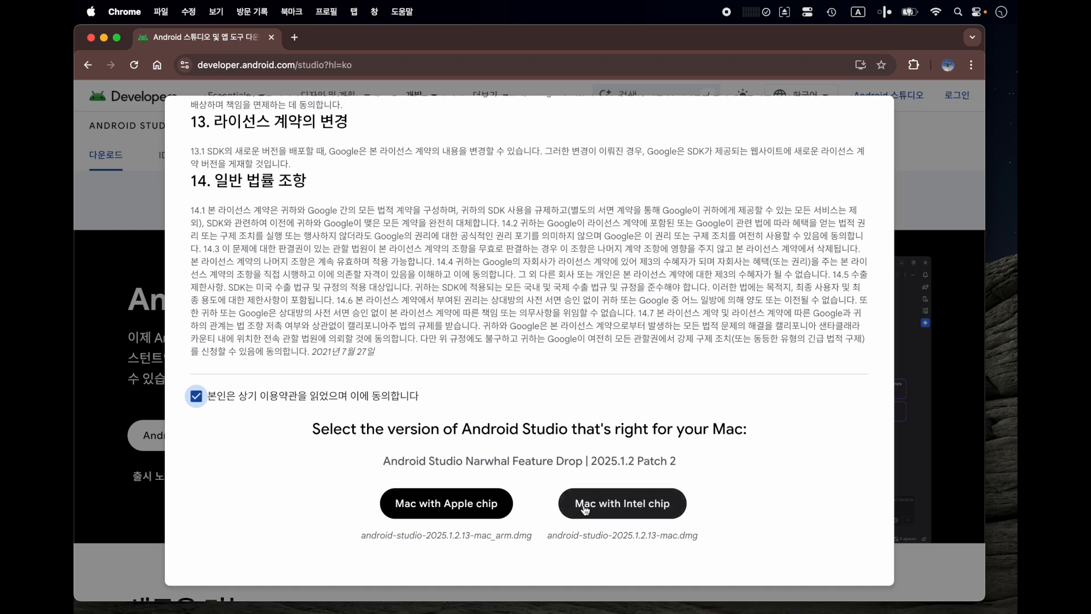
click(443, 522)
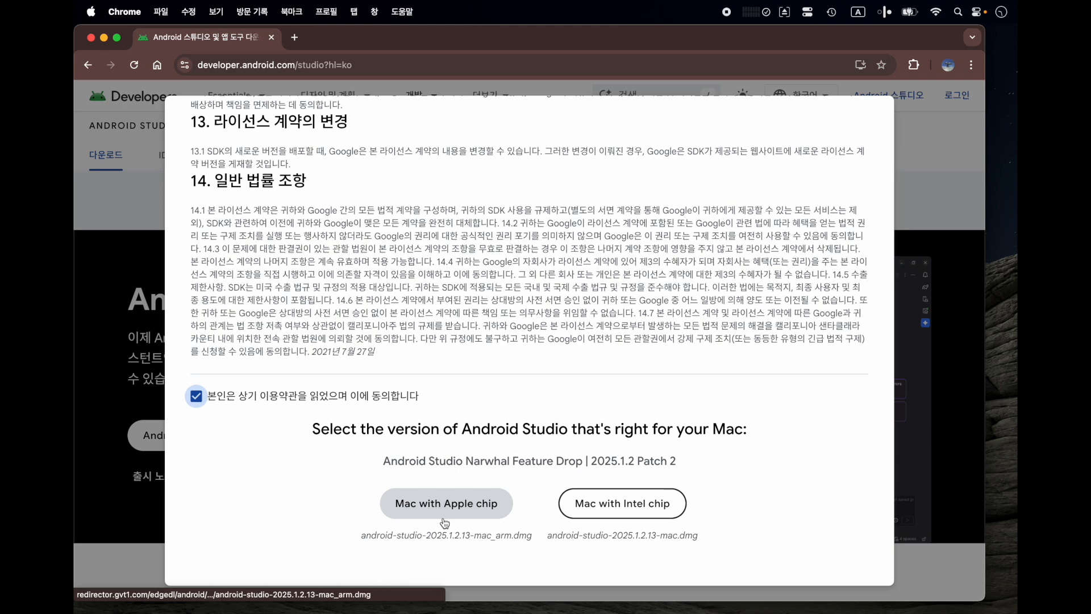
click(501, 518)
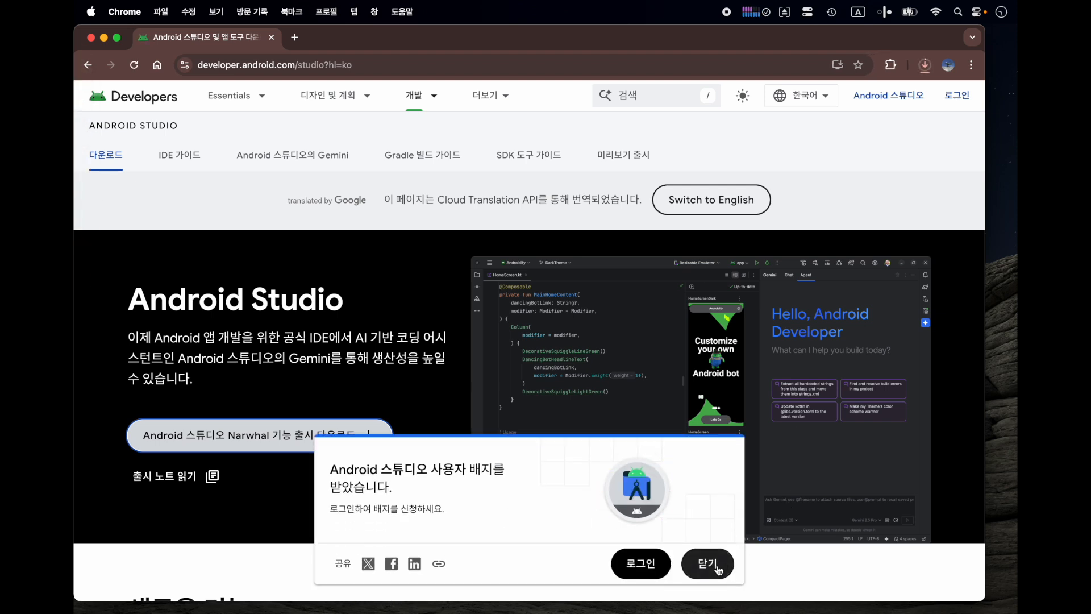
click(718, 566)
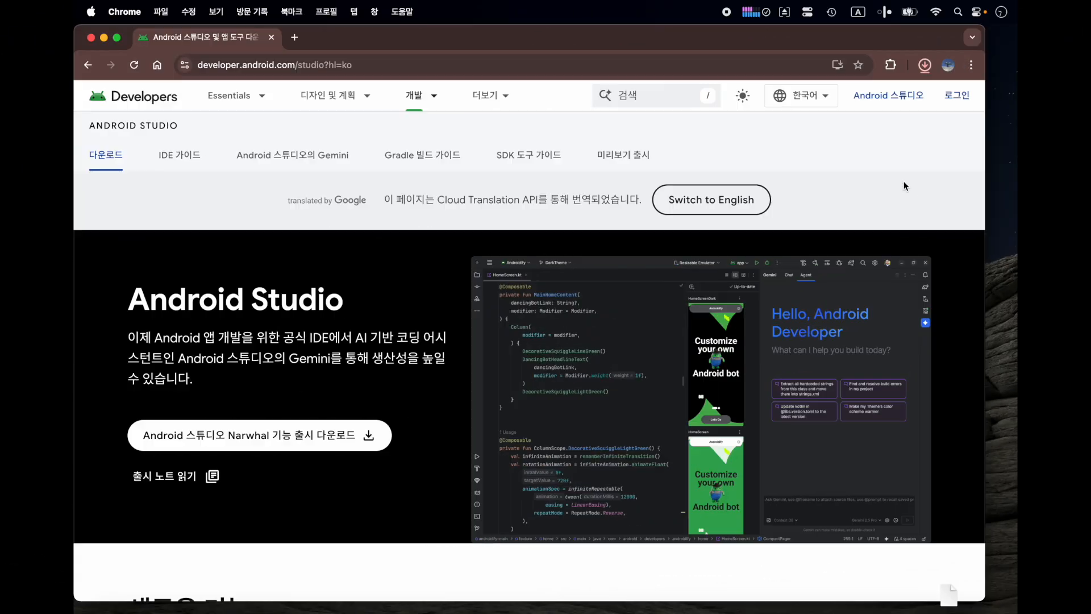
- Reveal the downloaded android-studio-2025.1.2.13-mac_arm.dmg in Finder and open the disk image
mouse_move(862, 110)
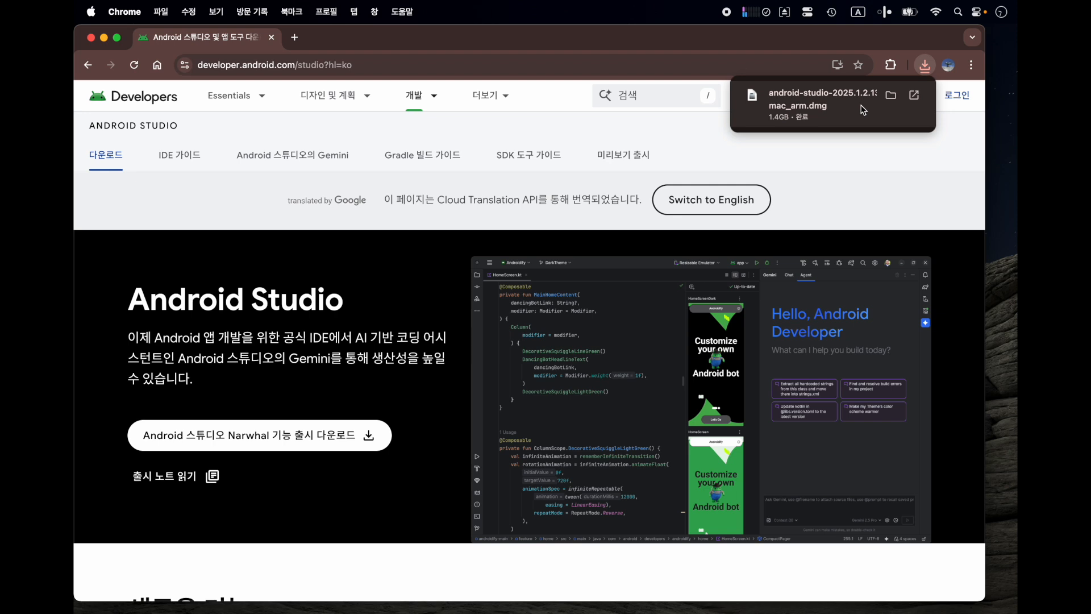
click(890, 96)
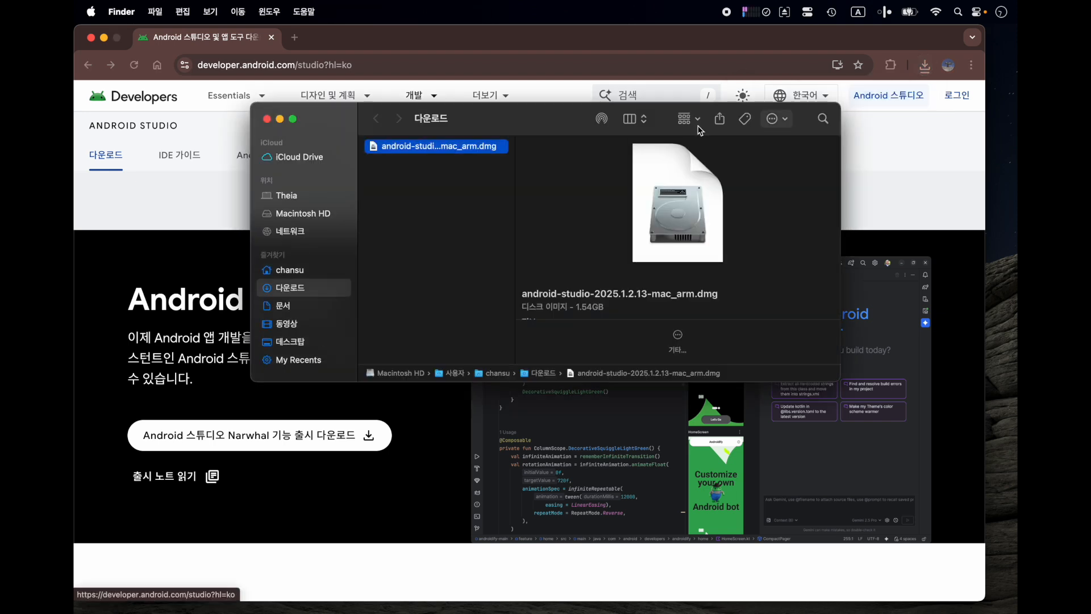
double_click(500, 147)
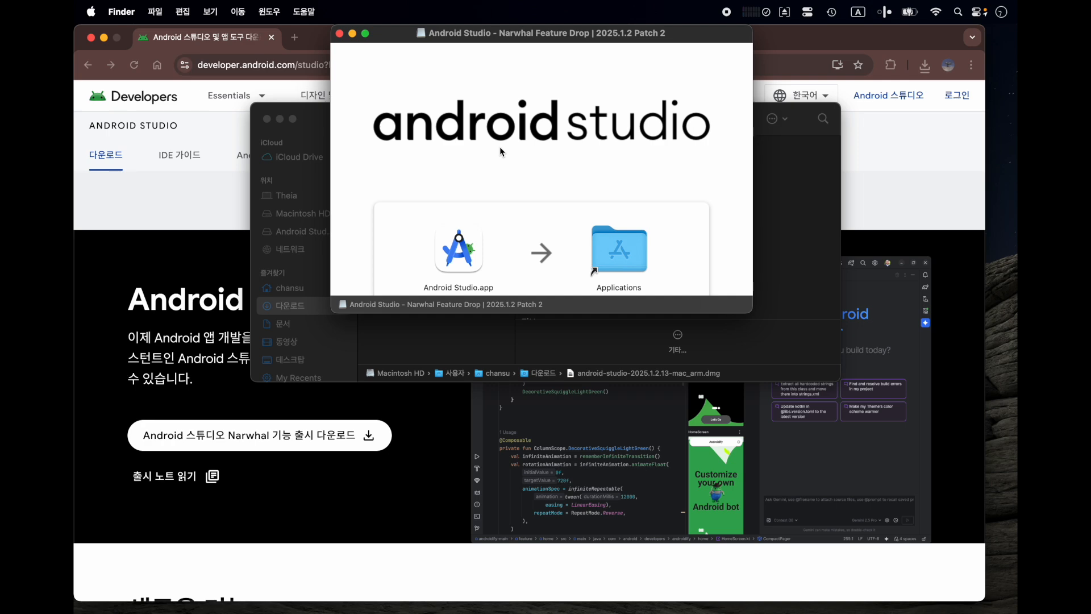
- Copy Android Studio.app from the disk image into the Applications folder and close the disk image window
scroll(500, 147, down, 1)
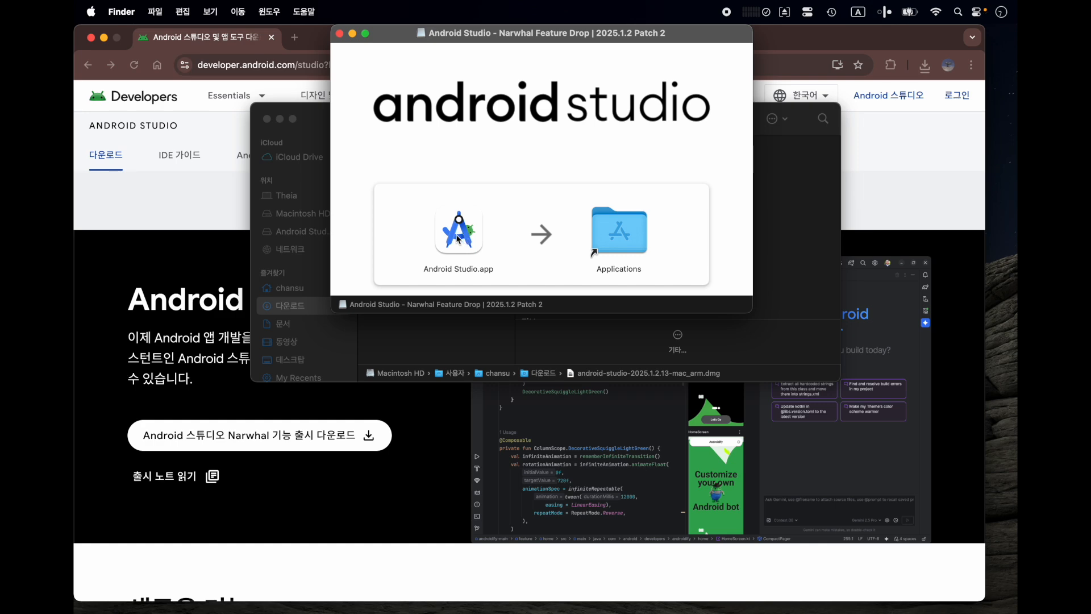
drag(458, 239, 587, 238)
scroll(588, 240, up, 1)
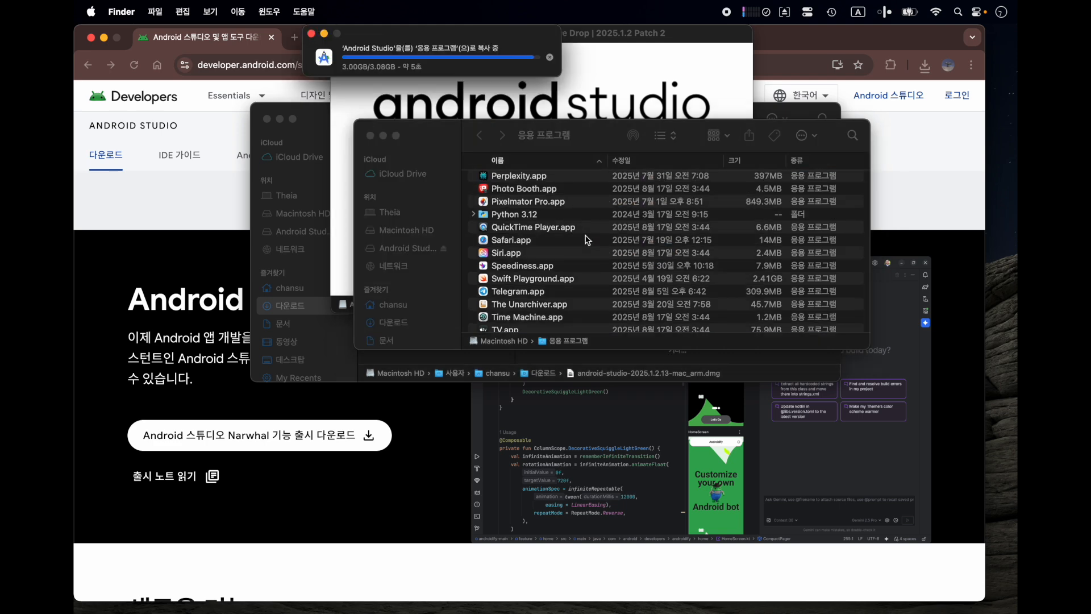
click(340, 34)
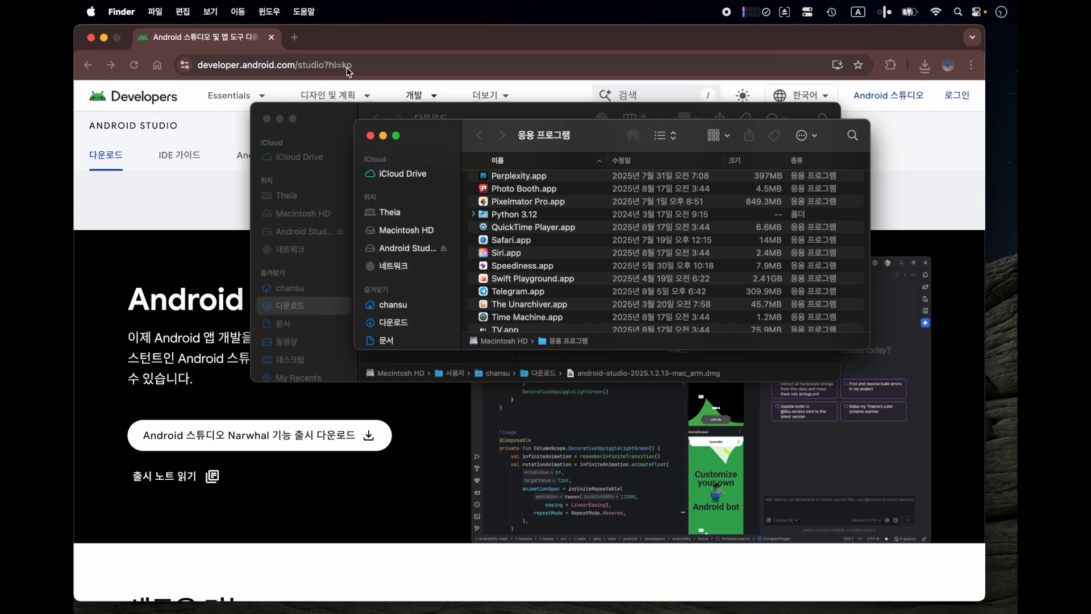
- Launch Android Studio from Launchpad, allow the downloaded app to open, and decline sending usage statistics
key(F4)
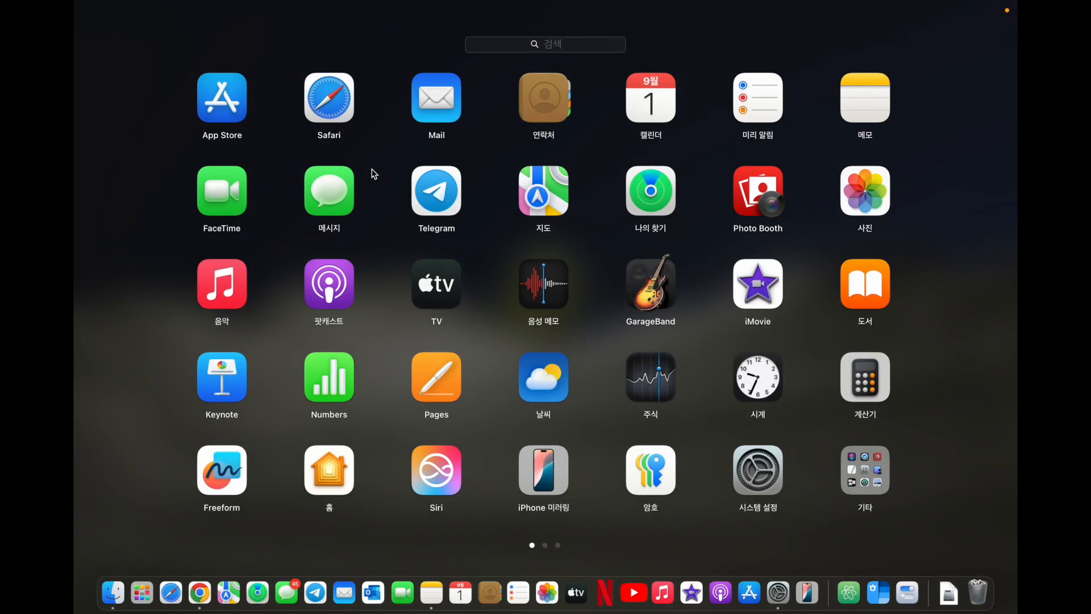
scroll(527, 283, right, 5)
click(873, 474)
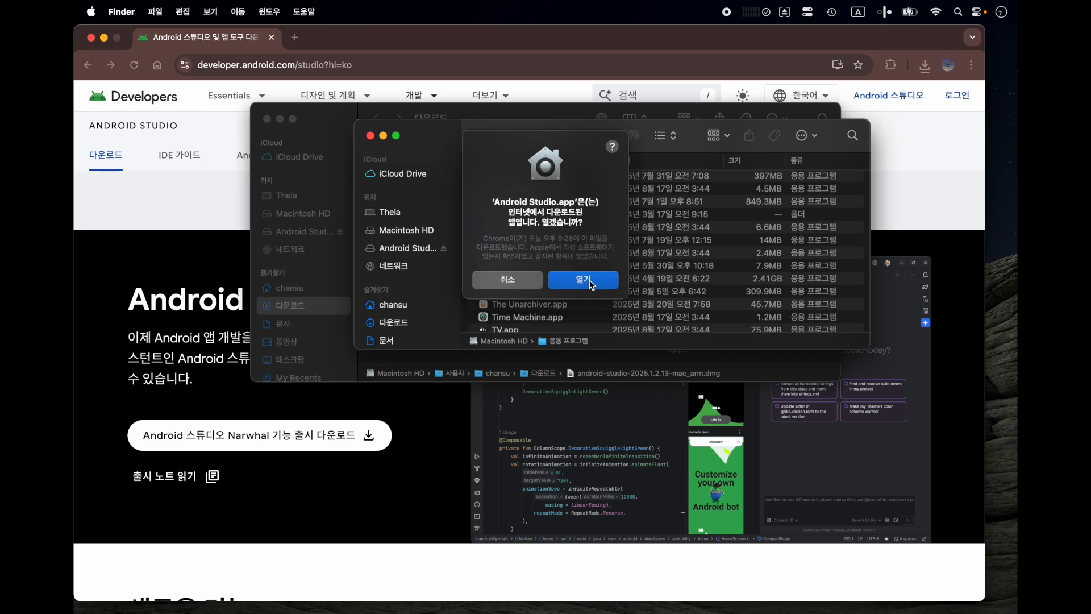
click(582, 283)
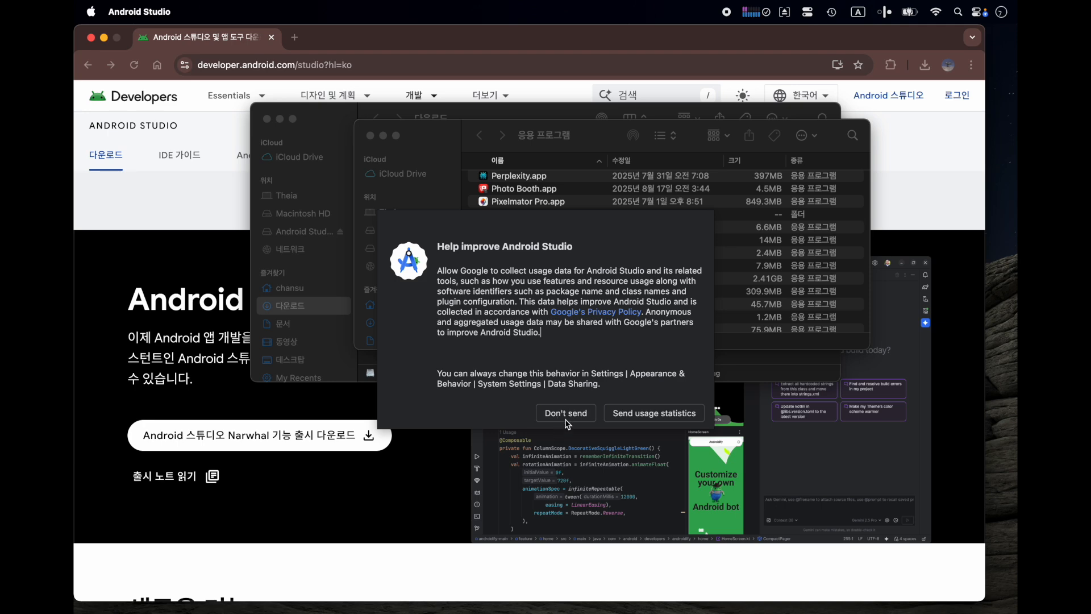
click(565, 416)
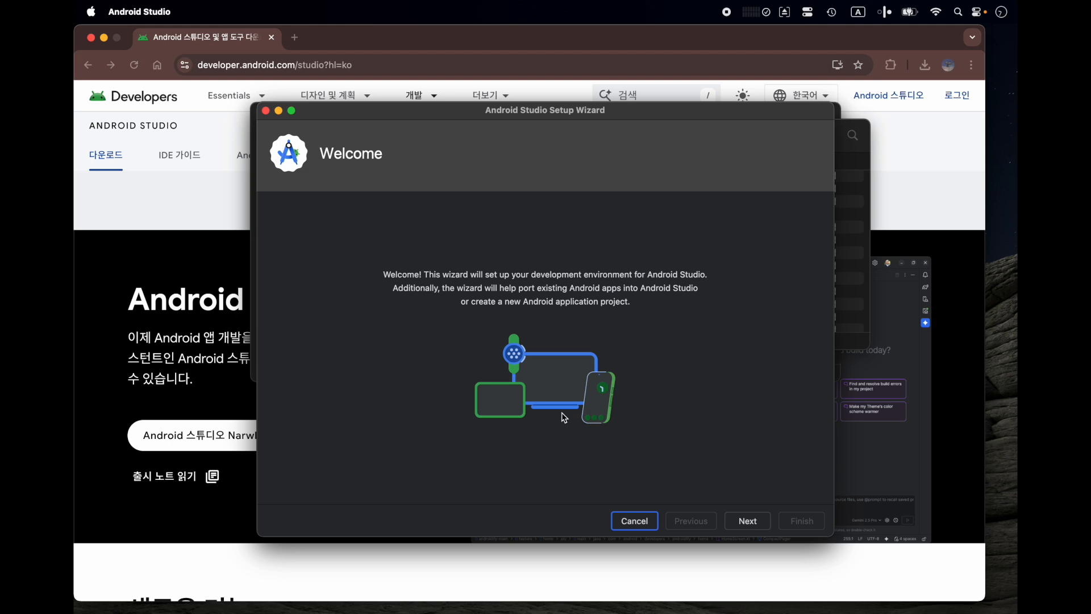
- Choose the Standard setup type in the Setup Wizard and continue past the settings verification to the license agreement
click(748, 524)
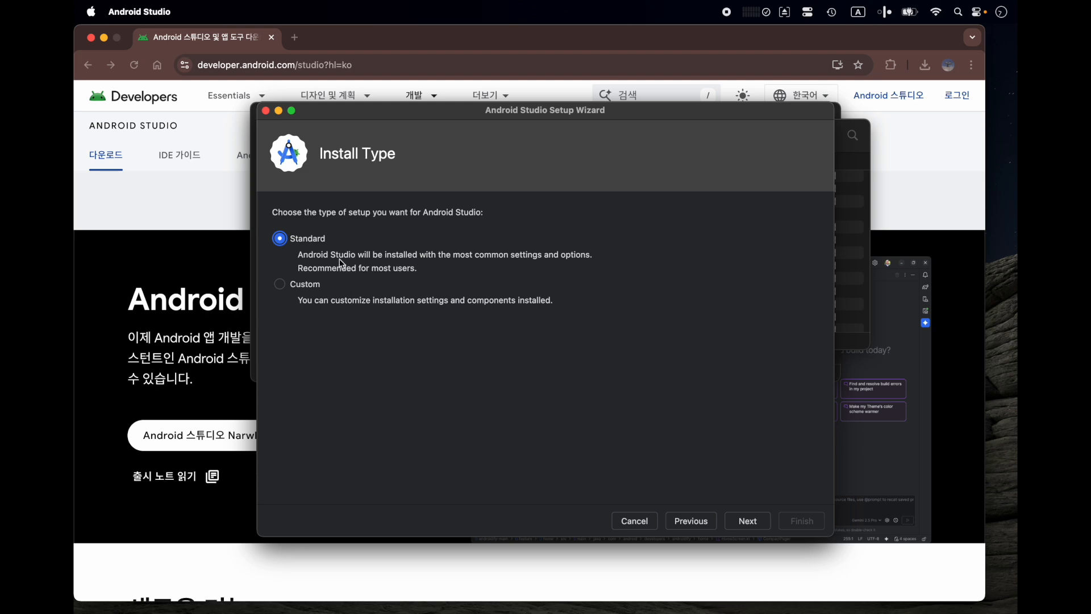
click(747, 522)
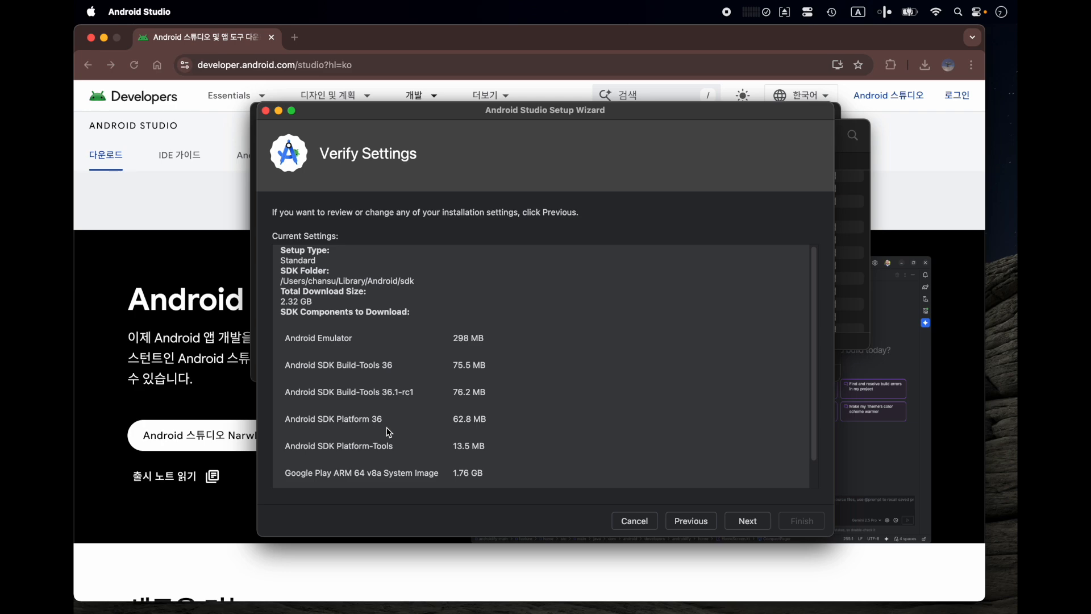
click(748, 521)
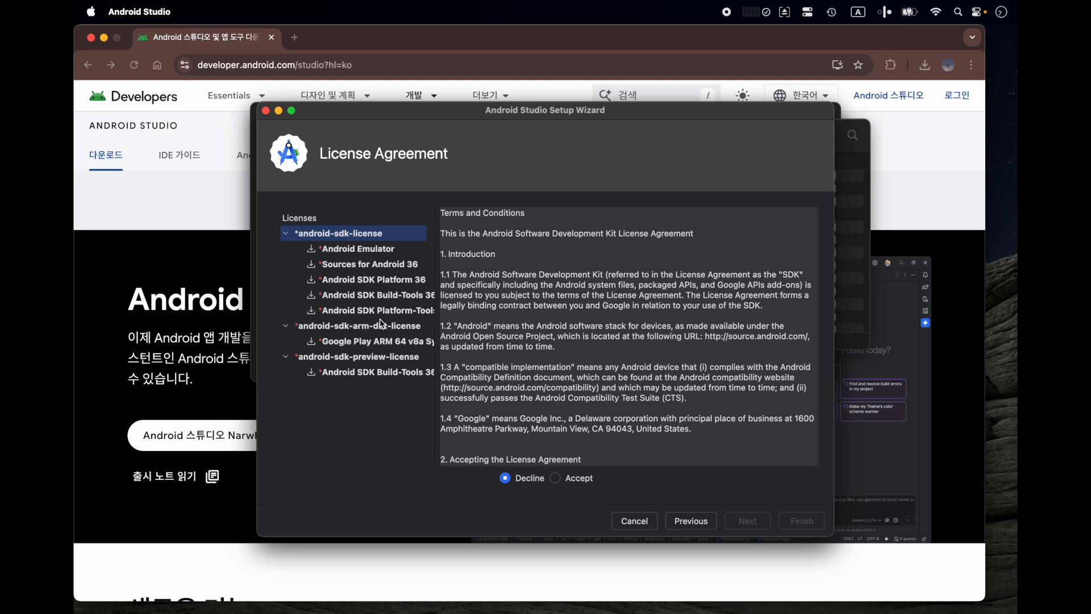
- Accept the android-sdk, android-sdk-arm-dbt and android-sdk-preview licenses, then download the components and finish the setup wizard
click(556, 479)
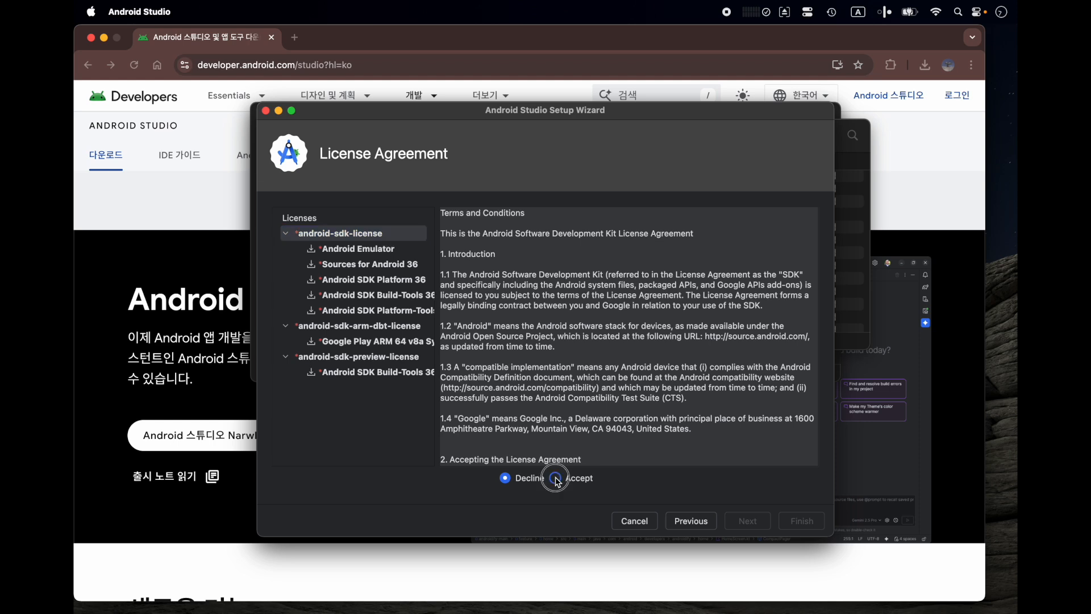
click(411, 330)
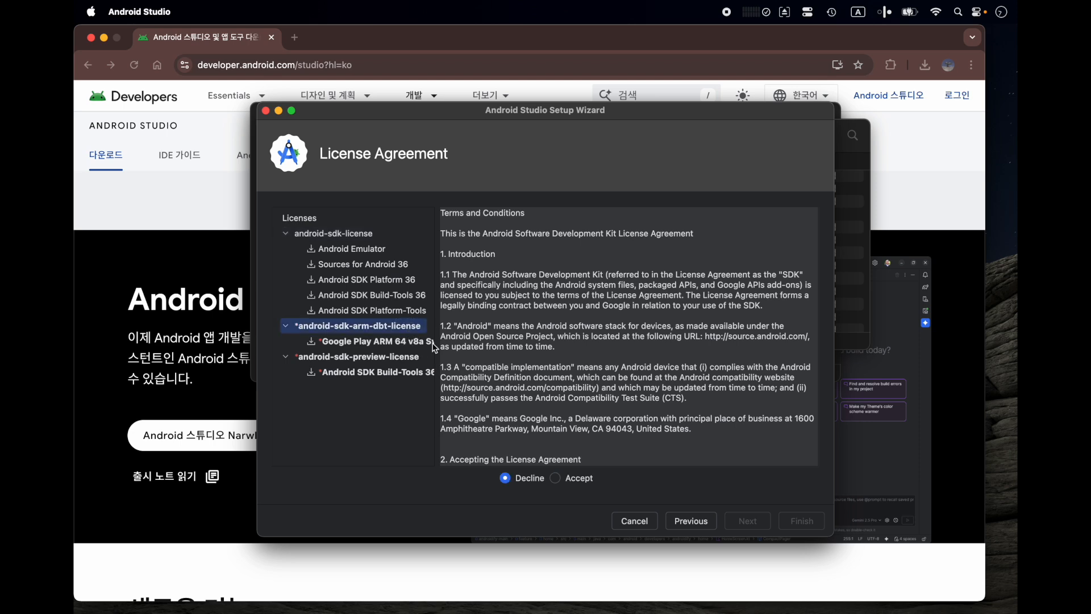
click(557, 478)
click(403, 361)
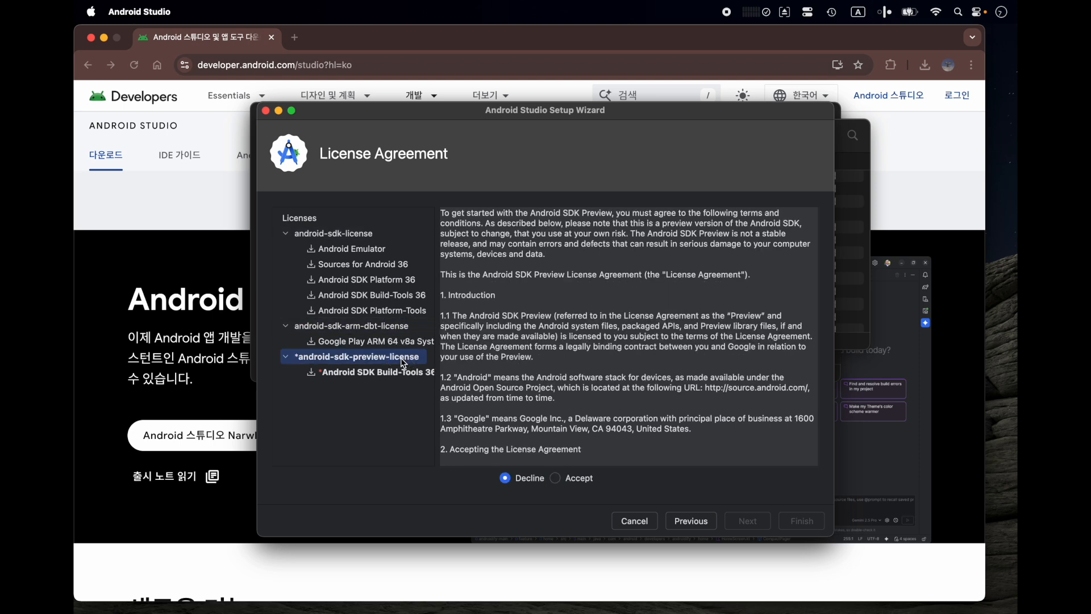
click(556, 478)
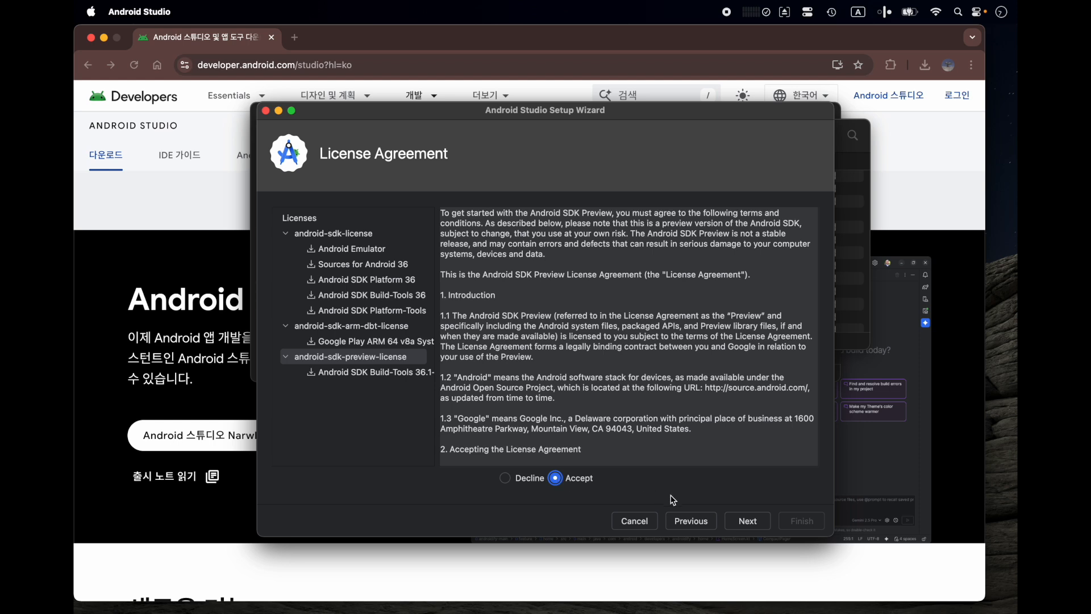
click(743, 522)
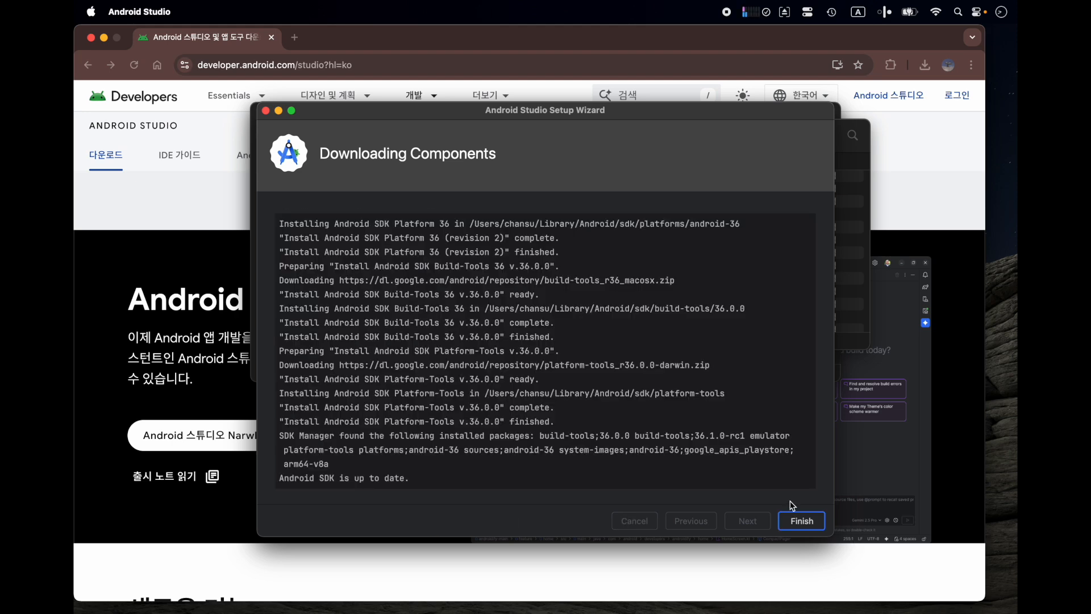
click(798, 524)
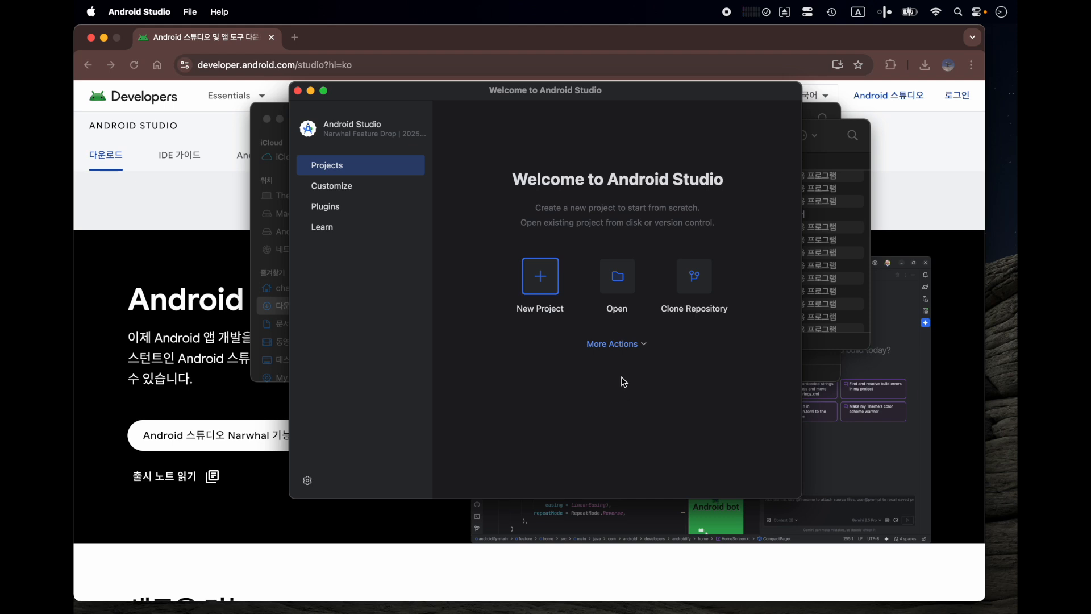
- Check the installed SDK platforms in the SDK Manager and close it without making changes
click(639, 348)
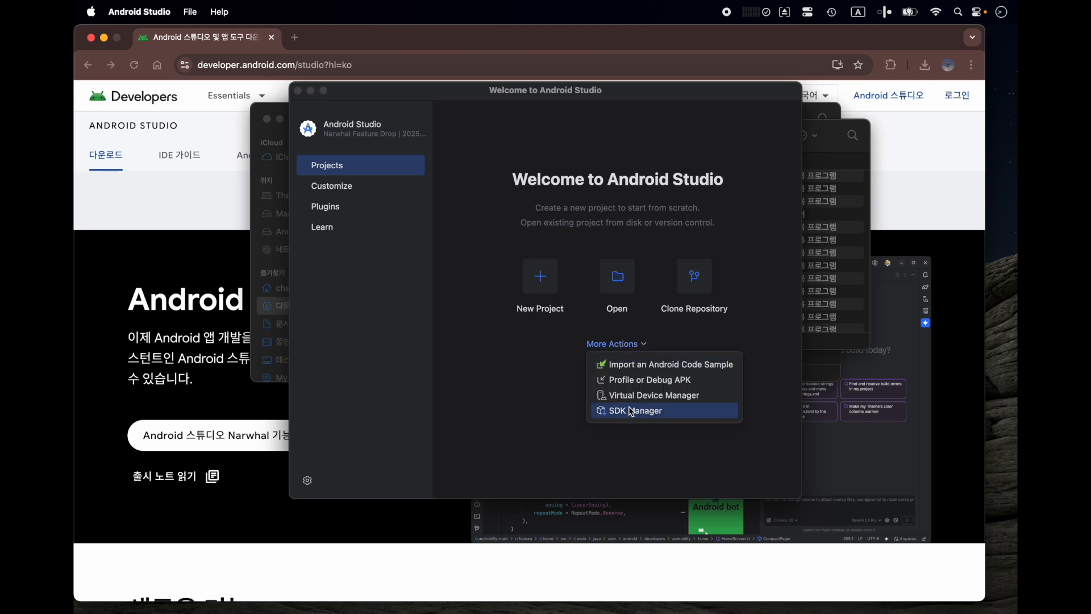
click(680, 414)
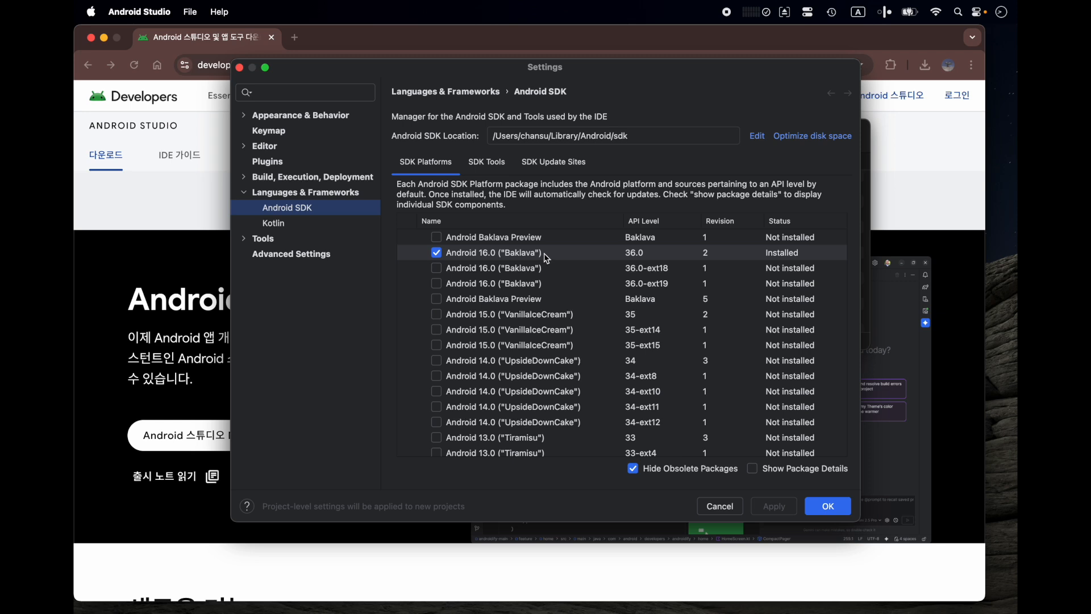
click(732, 506)
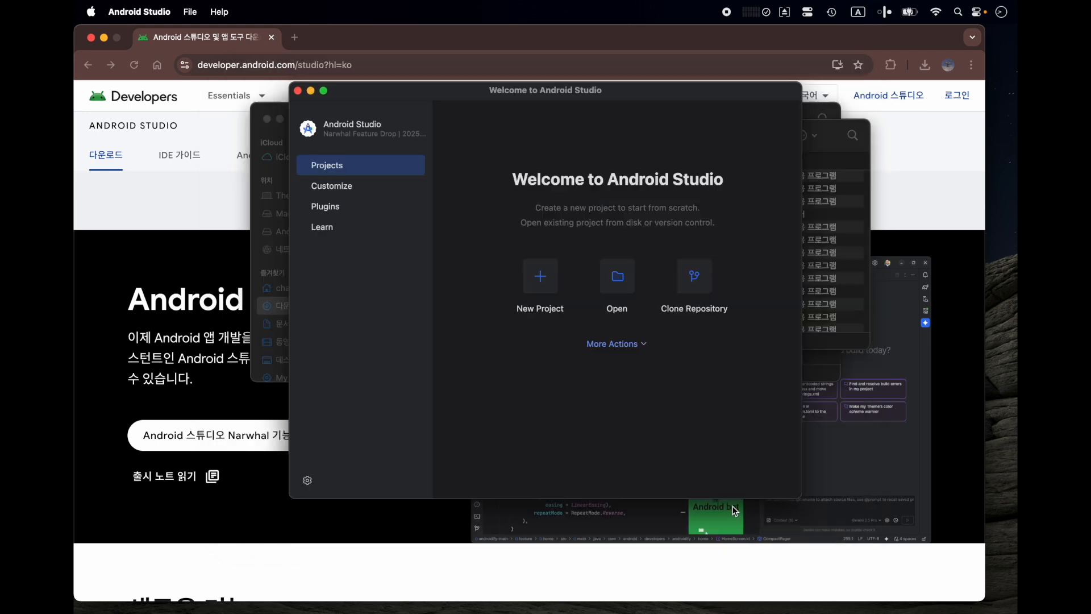
- Open the Virtual Device Manager and allow Android Studio to find devices on the local network
click(638, 345)
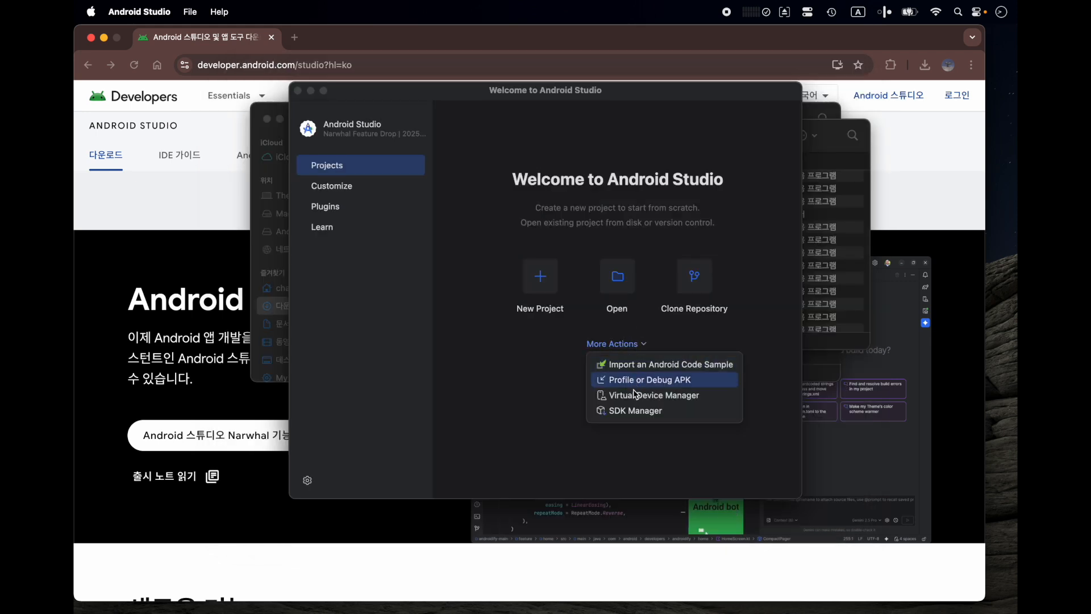
click(711, 397)
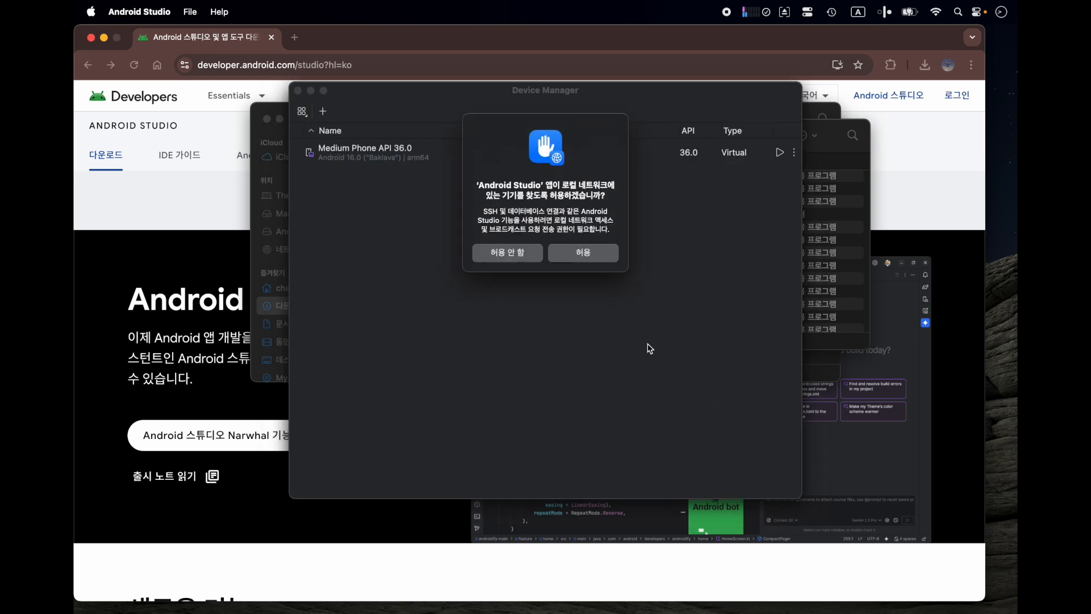
click(600, 260)
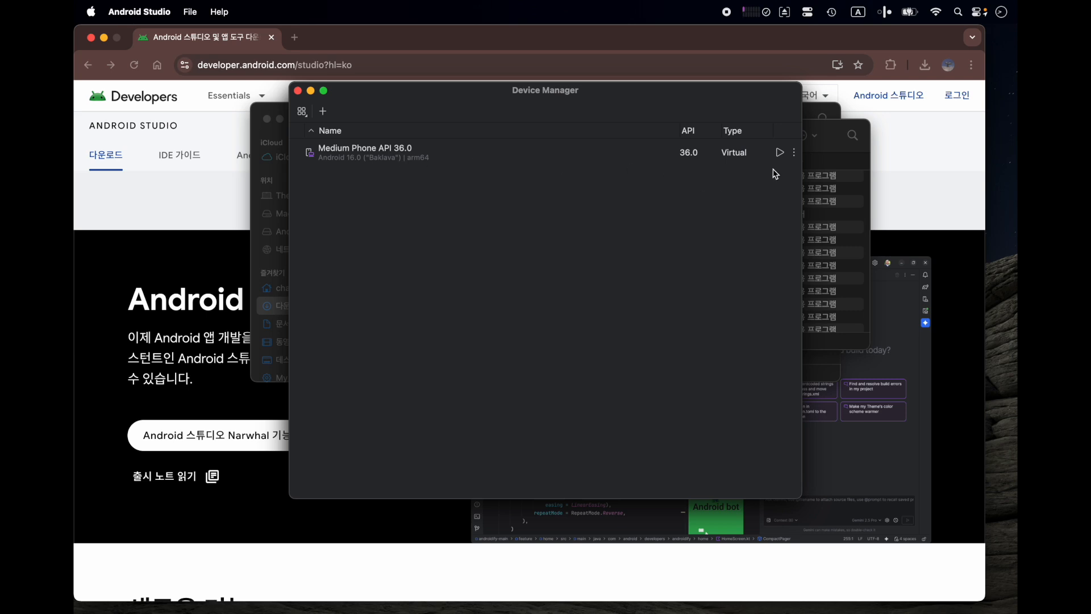
- Review the Medium Phone API 36.0 virtual device's configuration, including its additional settings for storage and emulated performance, and close it without changes
click(795, 152)
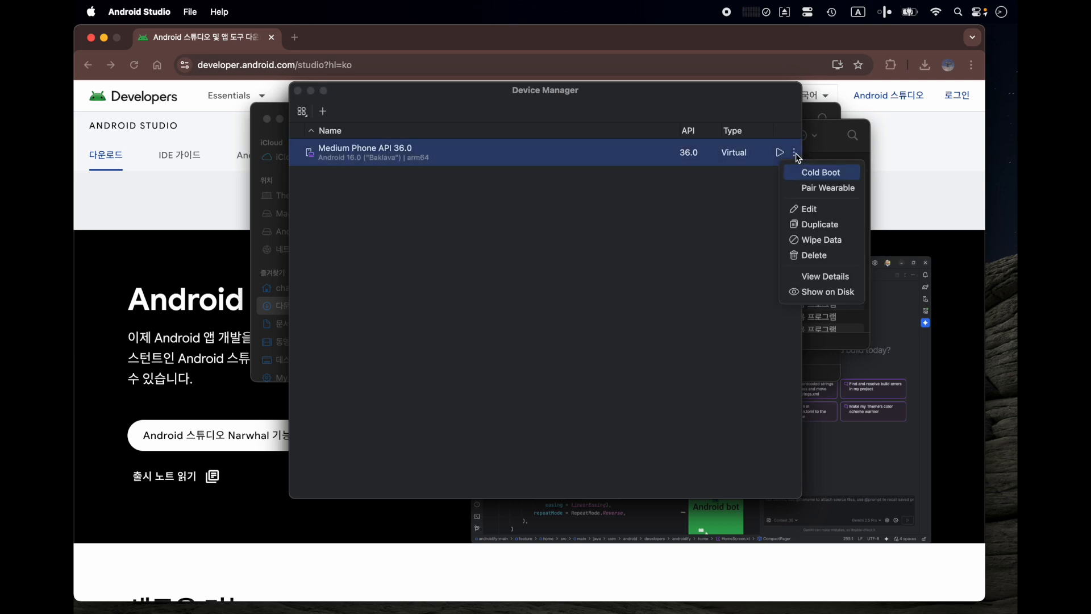
click(801, 209)
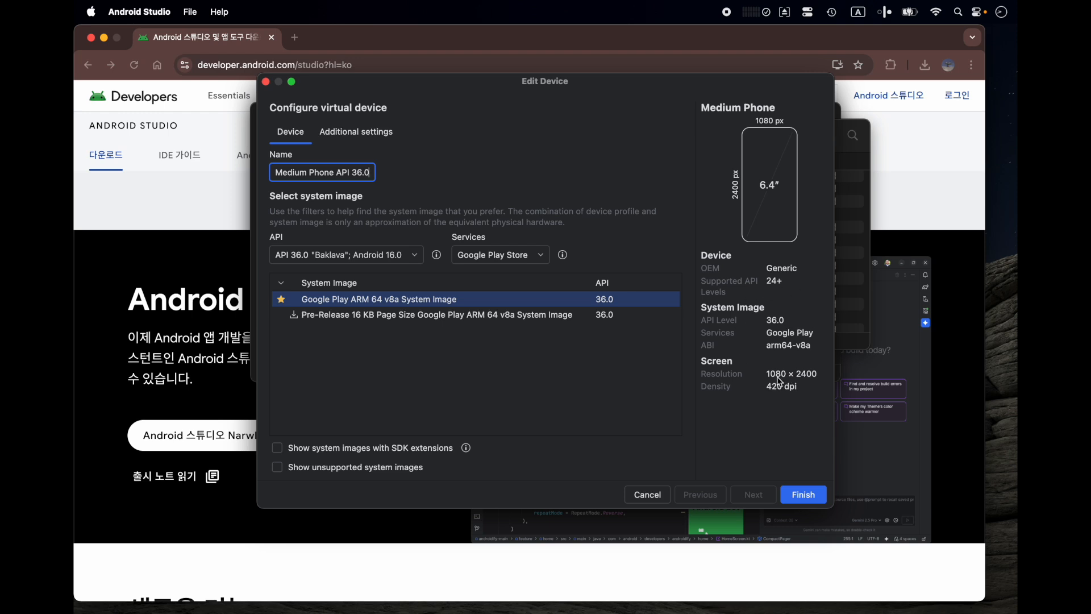
click(369, 132)
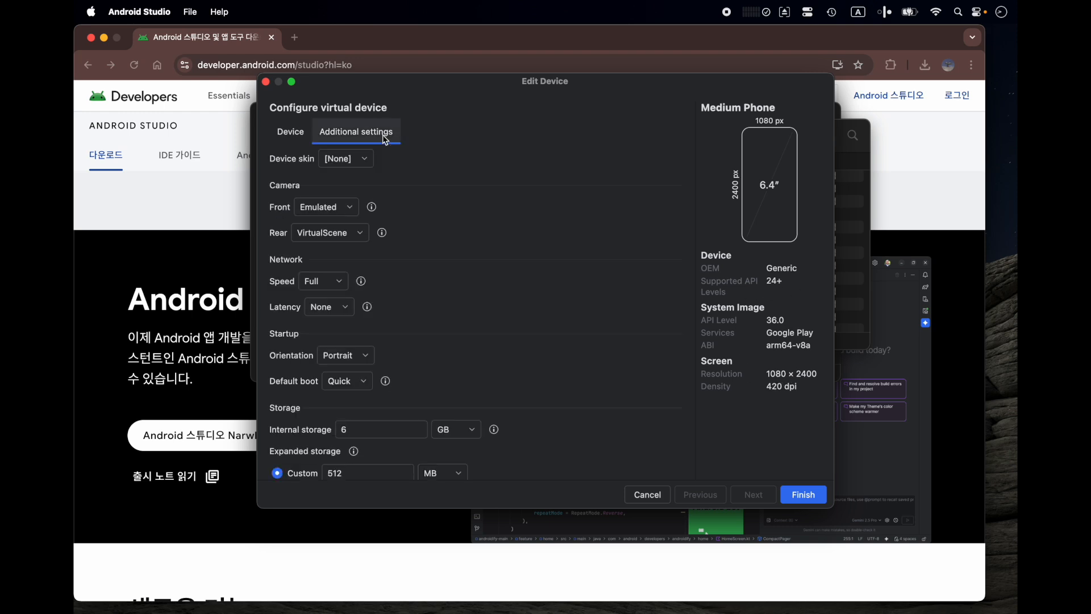
scroll(382, 341, down, 5)
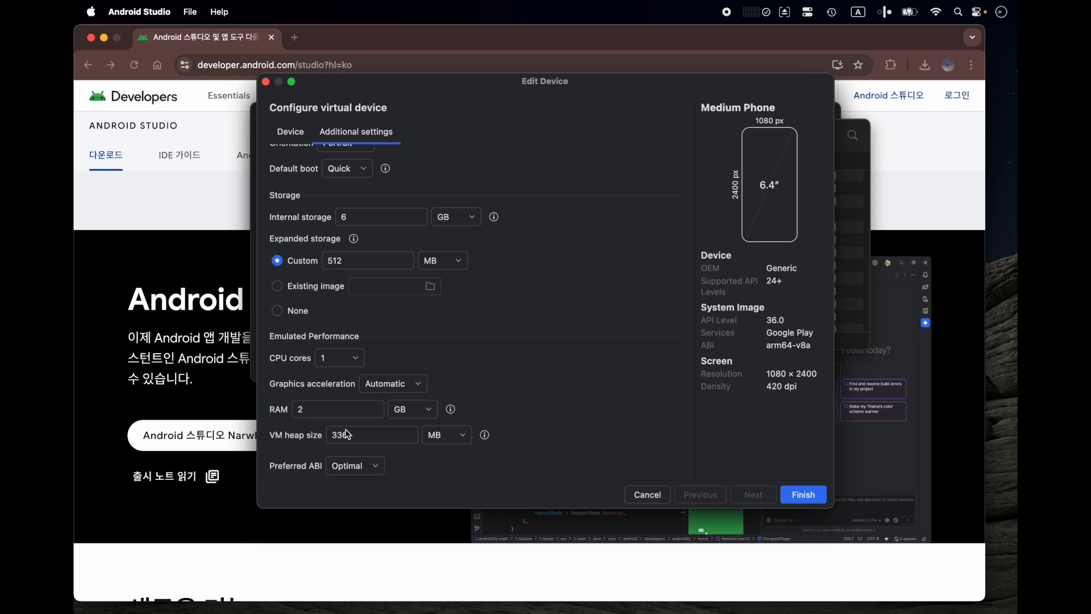
click(643, 499)
- View the phone hardware profiles available for adding a virtual device and close the list without creating one
click(324, 111)
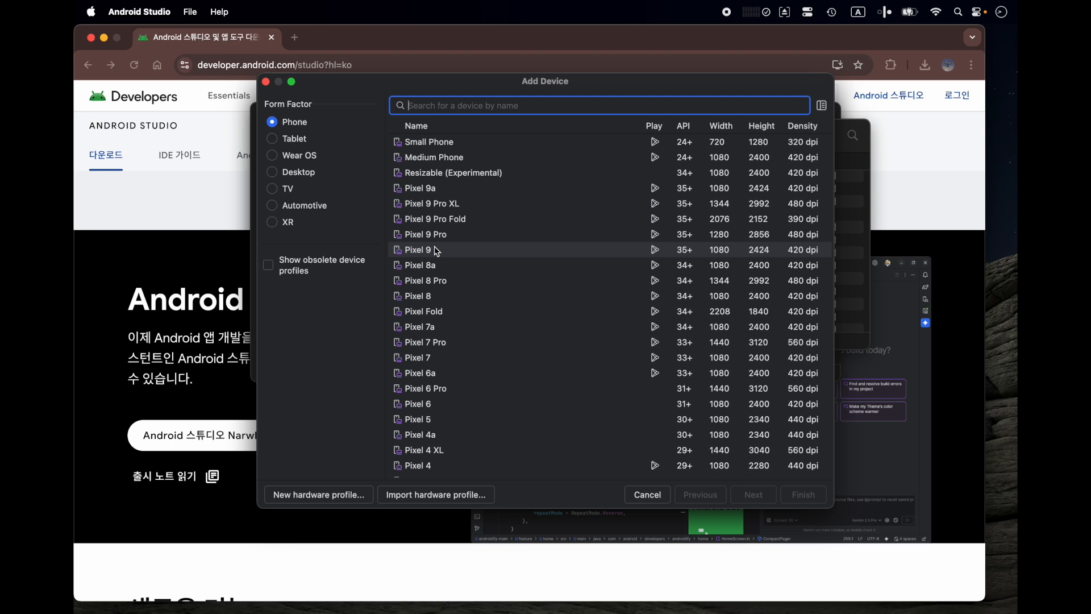
click(645, 495)
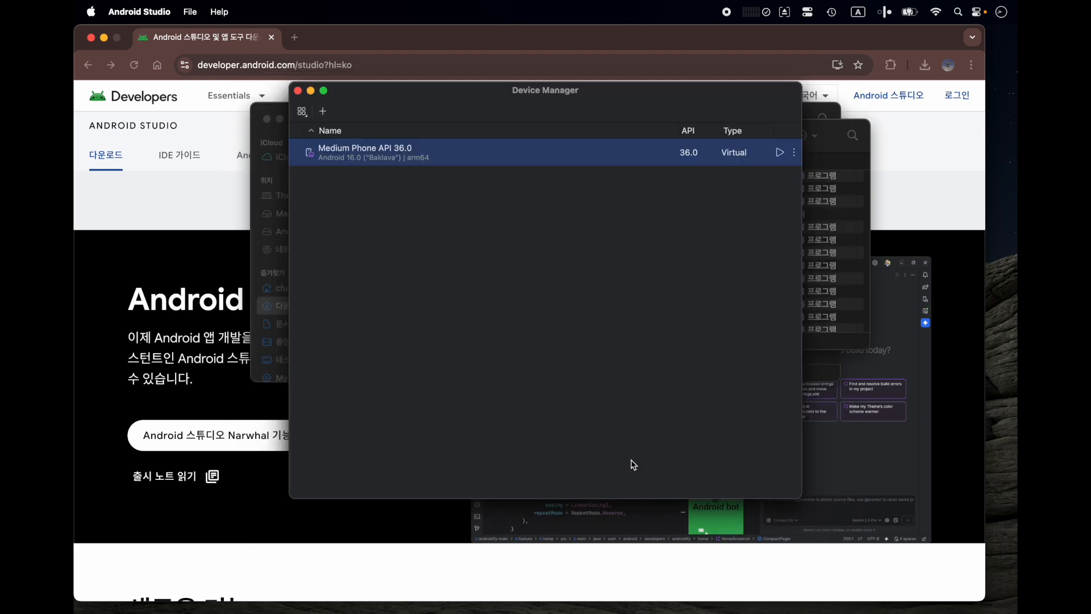
- Start the Medium Phone API 36.0 virtual device and let it boot to its home screen
click(780, 154)
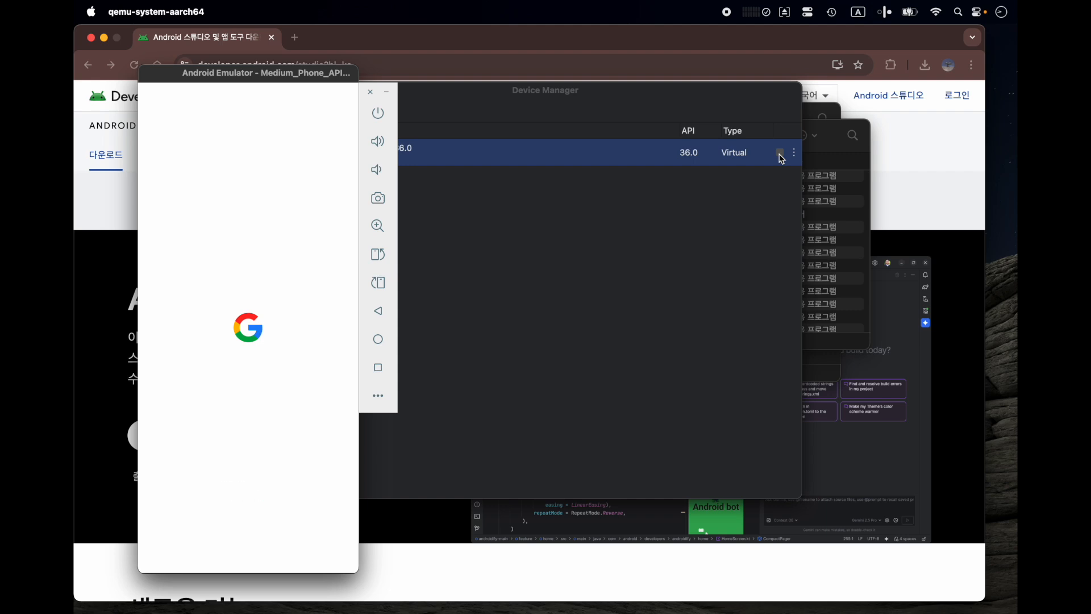
click(780, 153)
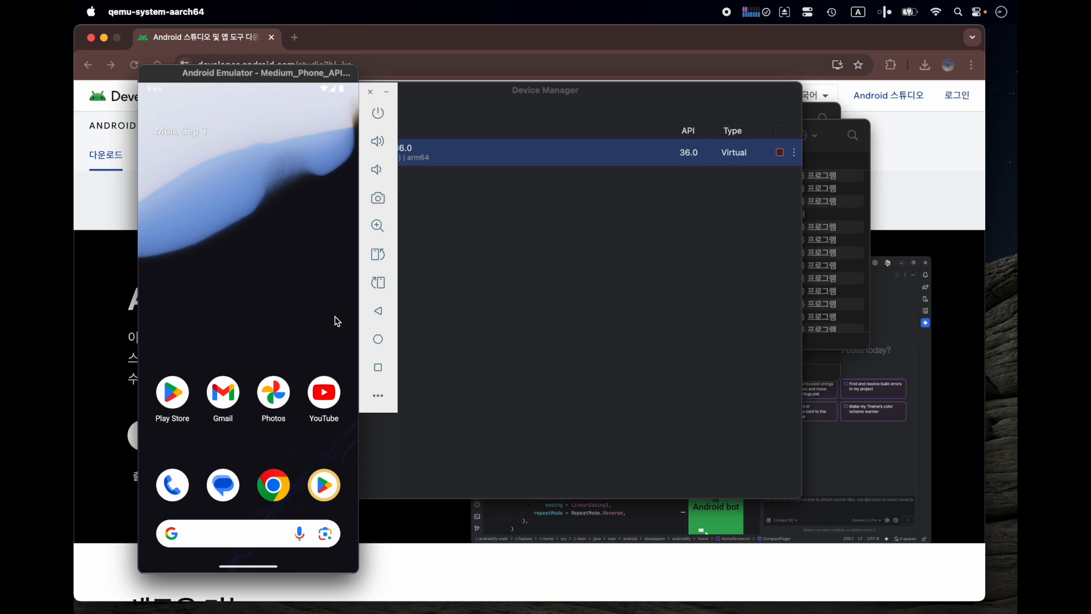
- Try out the running emulator by launching Chrome and browsing the full list of installed apps
click(284, 478)
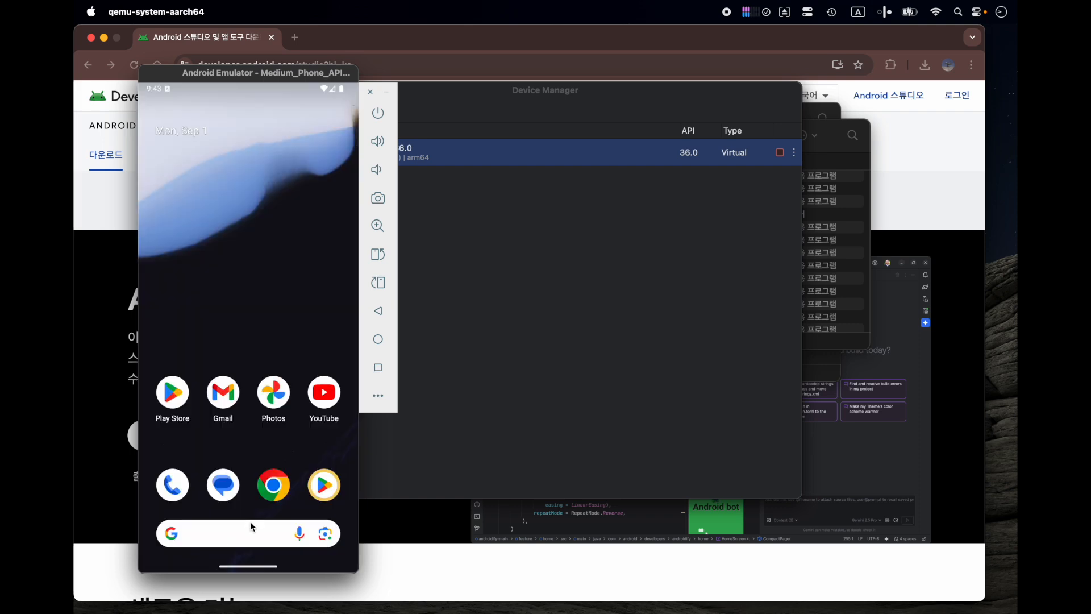
drag(250, 521, 258, 258)
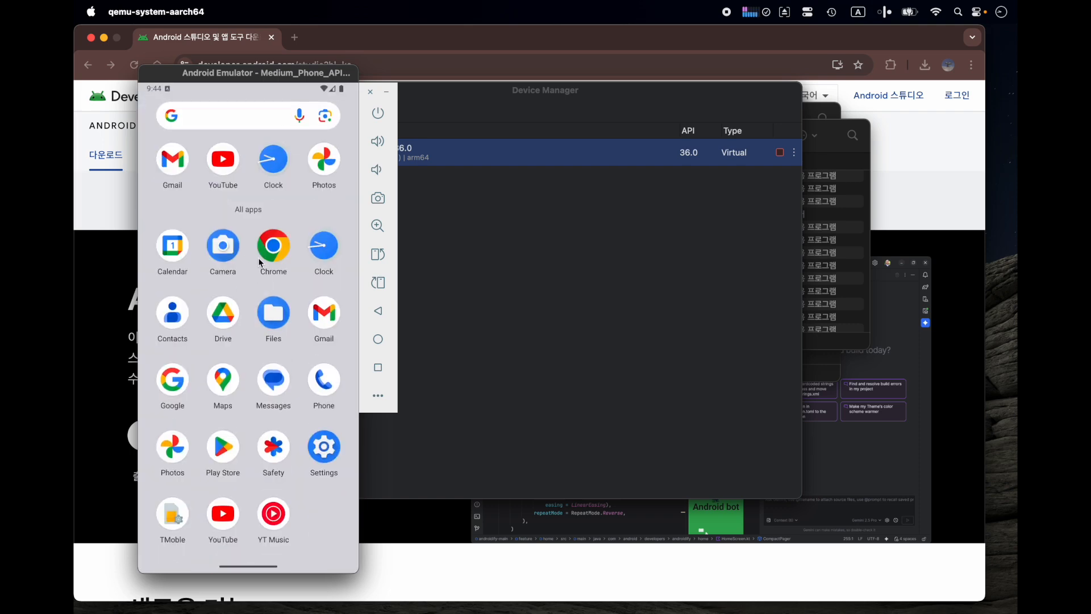
drag(236, 350, 236, 350)
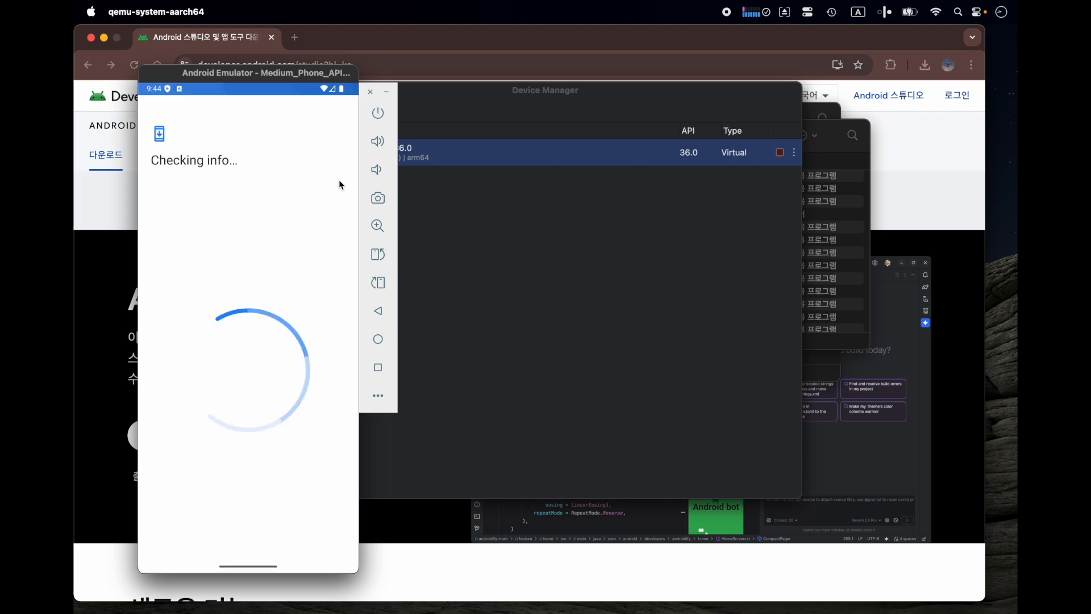